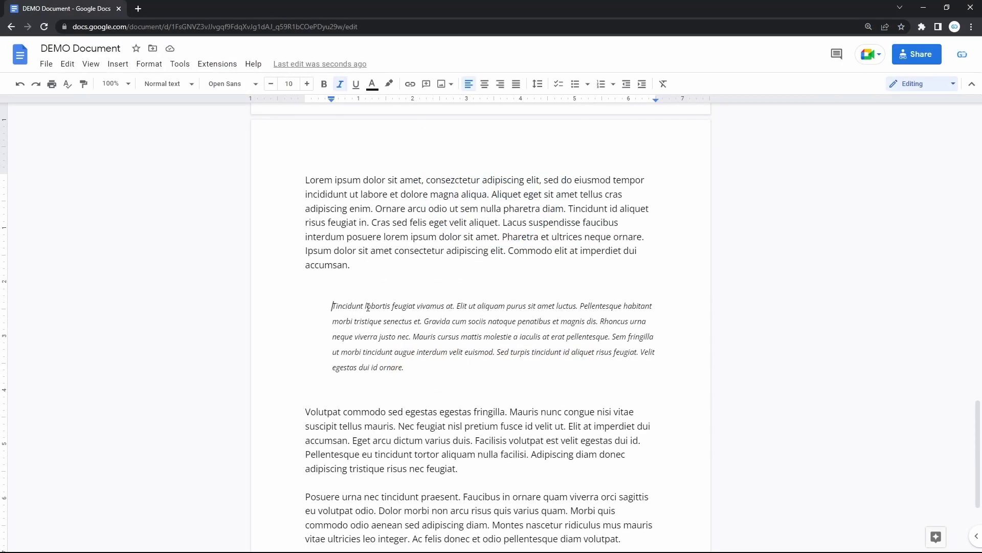
Inspect the italic quote paragraph and its spacing options without changing anything.
{"action": "left_click_drag", "start_coordinate": [333, 306], "coordinate": [423, 364]}
{"action": "left_click", "coordinate": [457, 333]}
{"action": "left_click", "coordinate": [332, 306]}
{"action": "left_click", "coordinate": [538, 84]}
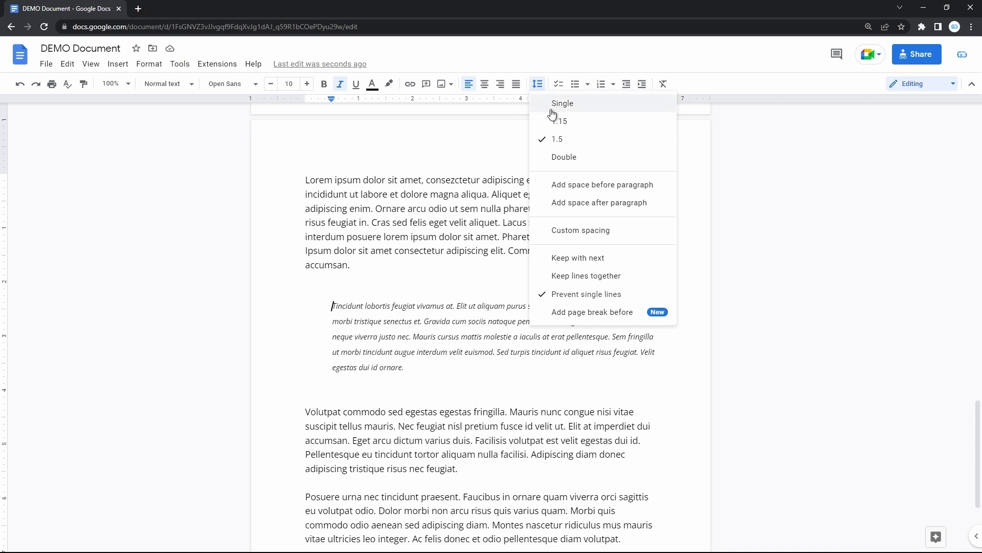
{"action": "left_click", "coordinate": [464, 315]}
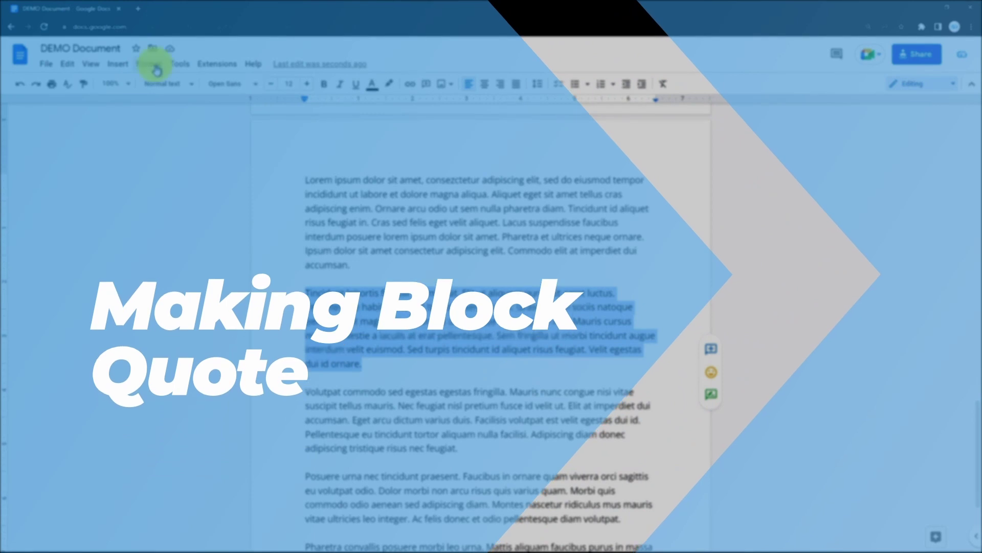
Indent the selected Tincidunt paragraph via Format > Align & indent > Increase indent, then undo it.
{"action": "left_click", "coordinate": [154, 67]}
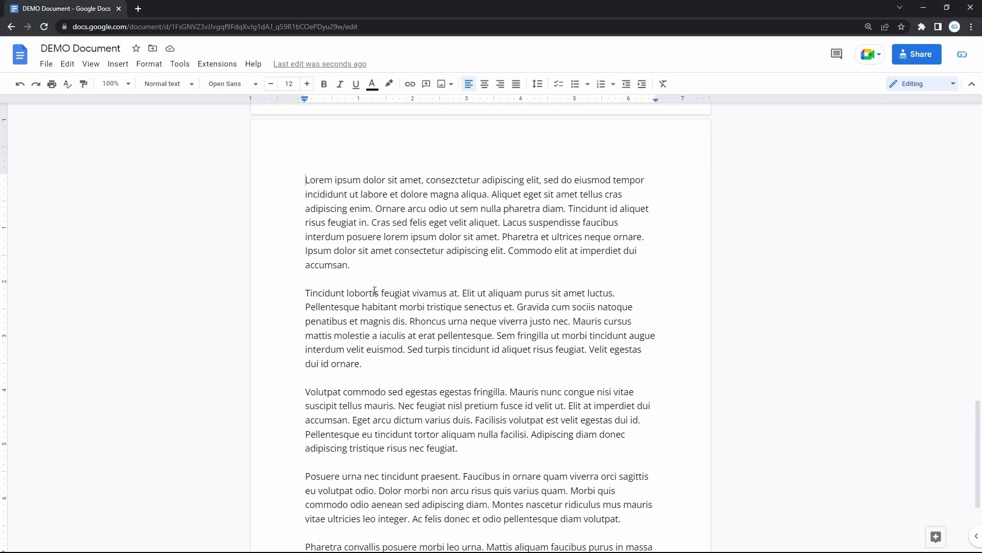
{"action": "left_click", "coordinate": [366, 293]}
{"action": "left_click_drag", "start_coordinate": [367, 364], "coordinate": [307, 293]}
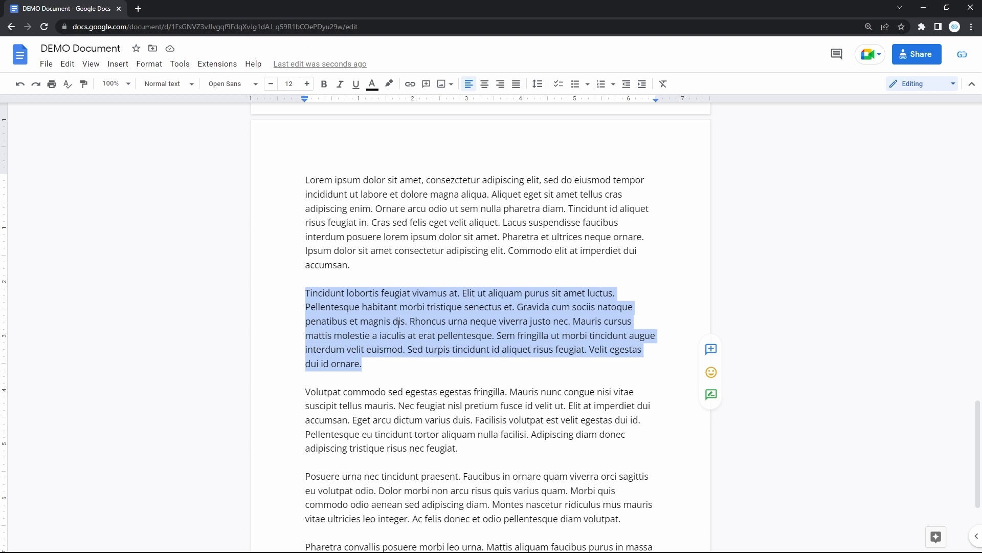
{"action": "left_click", "coordinate": [156, 67]}
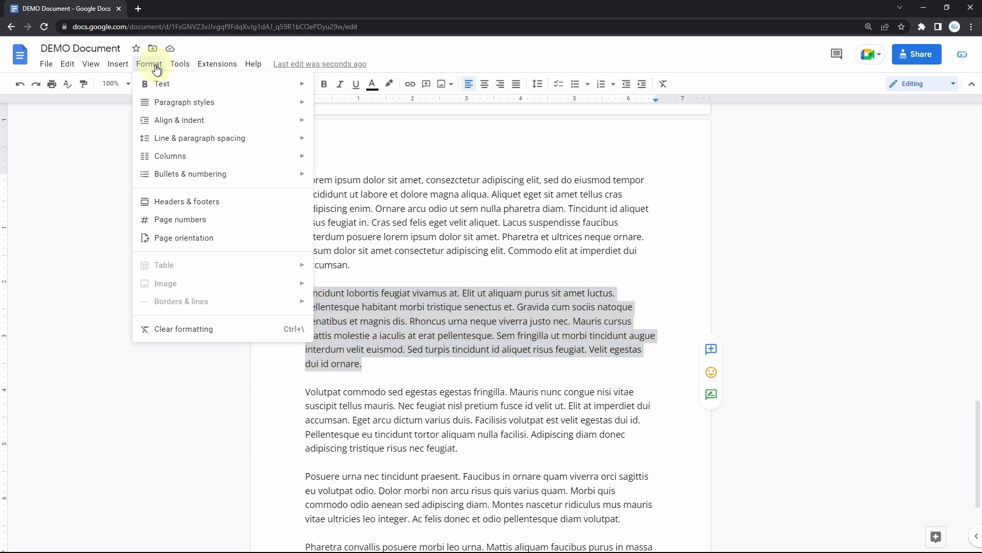
{"action": "mouse_move", "coordinate": [261, 125]}
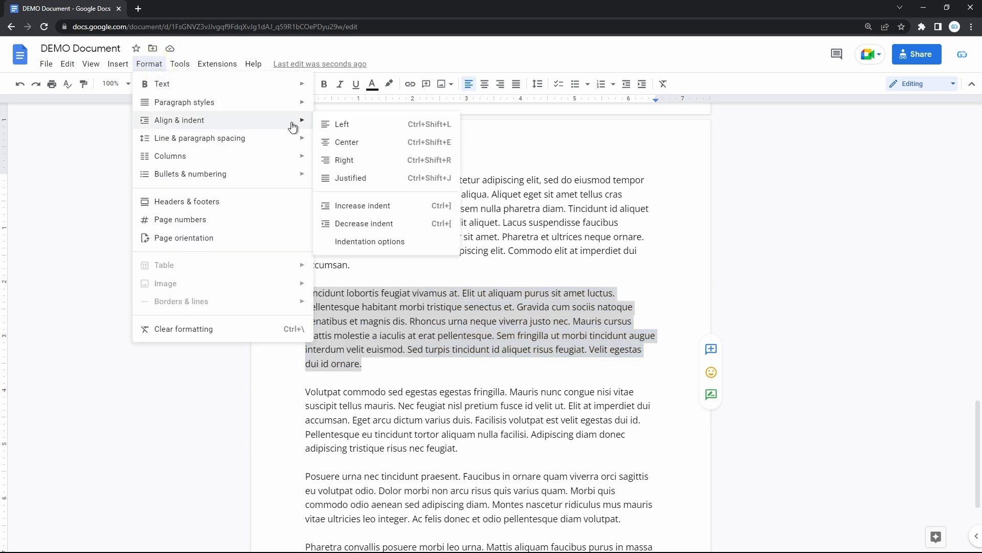
{"action": "left_click", "coordinate": [382, 210]}
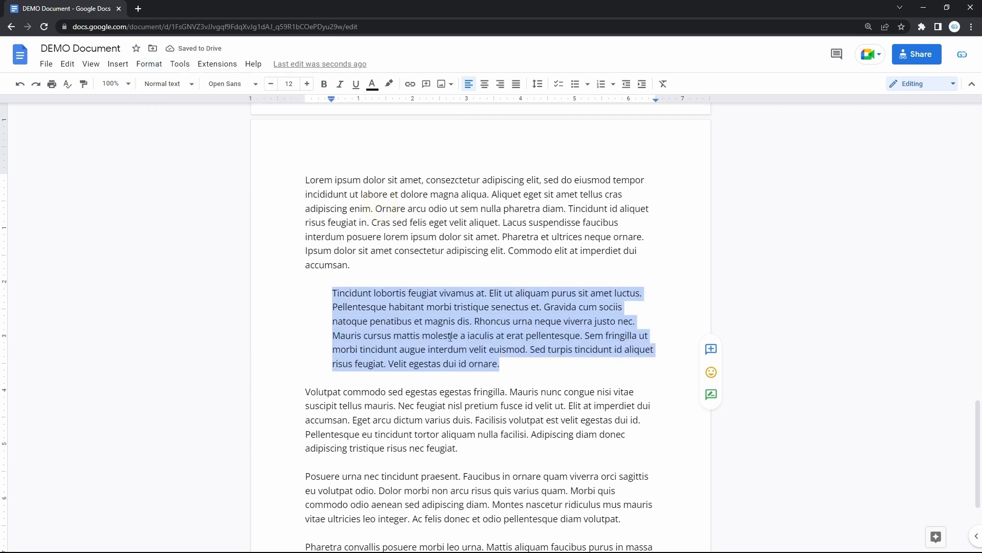
{"action": "key", "text": "ctrl+z"}
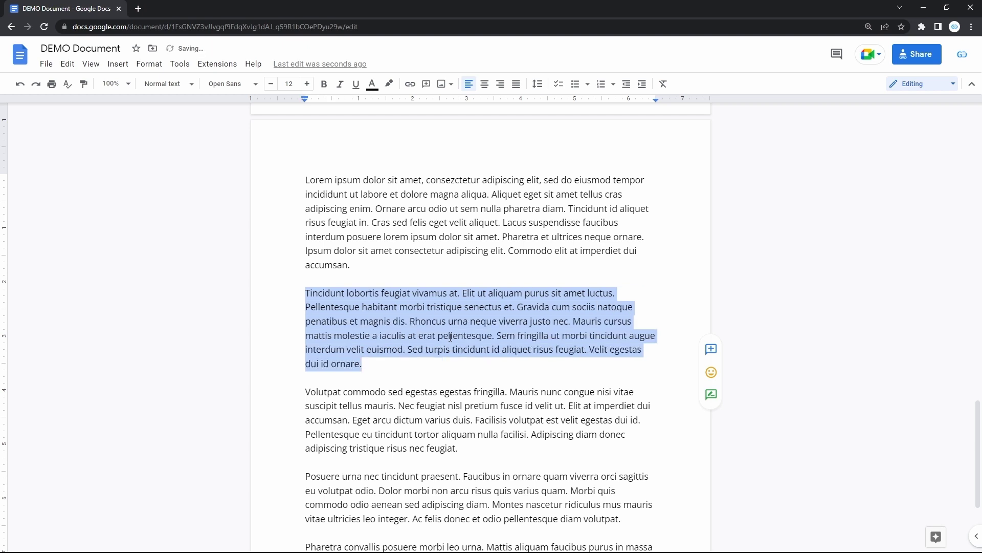
After undoing trial indents, triple-select the Tincidunt paragraph and indent it whole with Tab.
{"action": "left_click", "coordinate": [641, 91]}
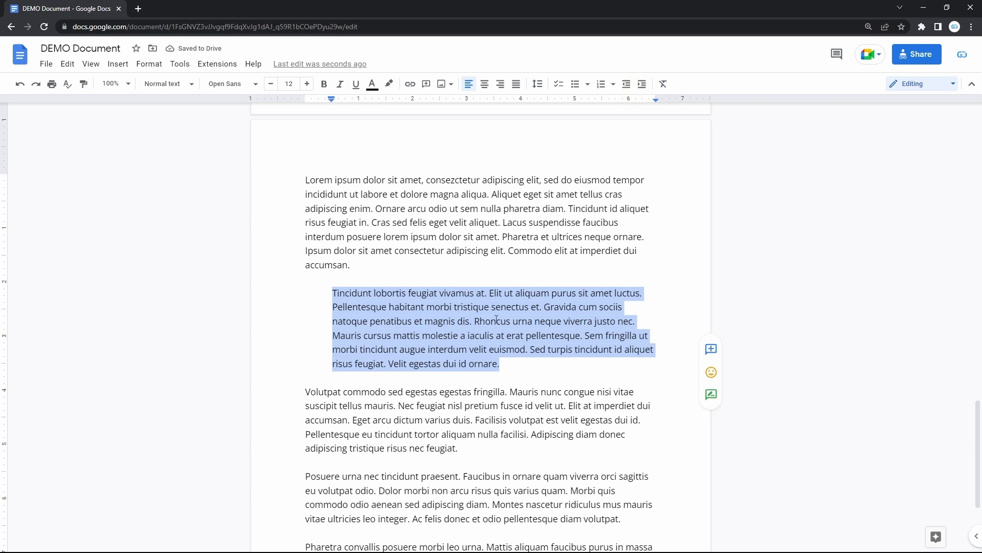
{"action": "key", "text": "ctrl+z"}
{"action": "key", "text": "Tab"}
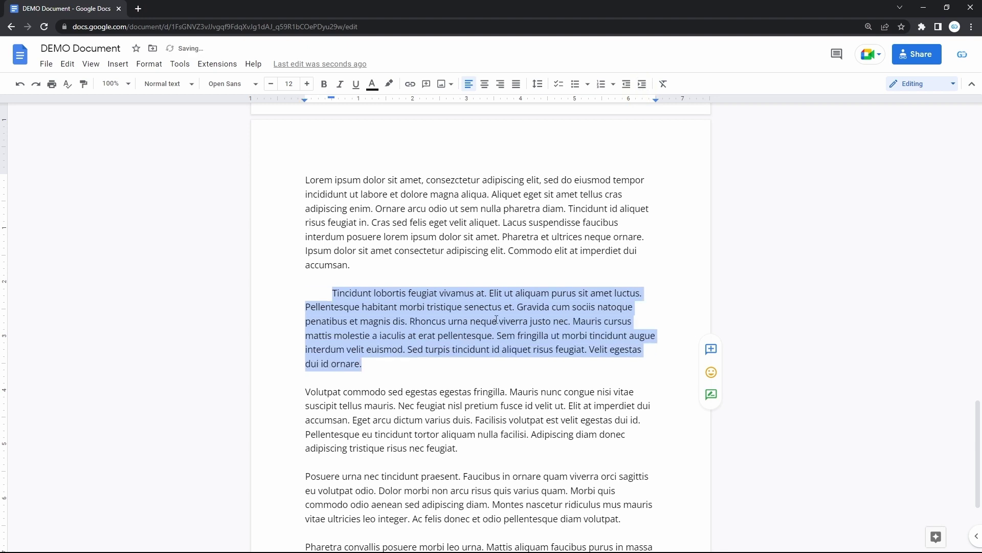
{"action": "key", "text": "ctrl+z"}
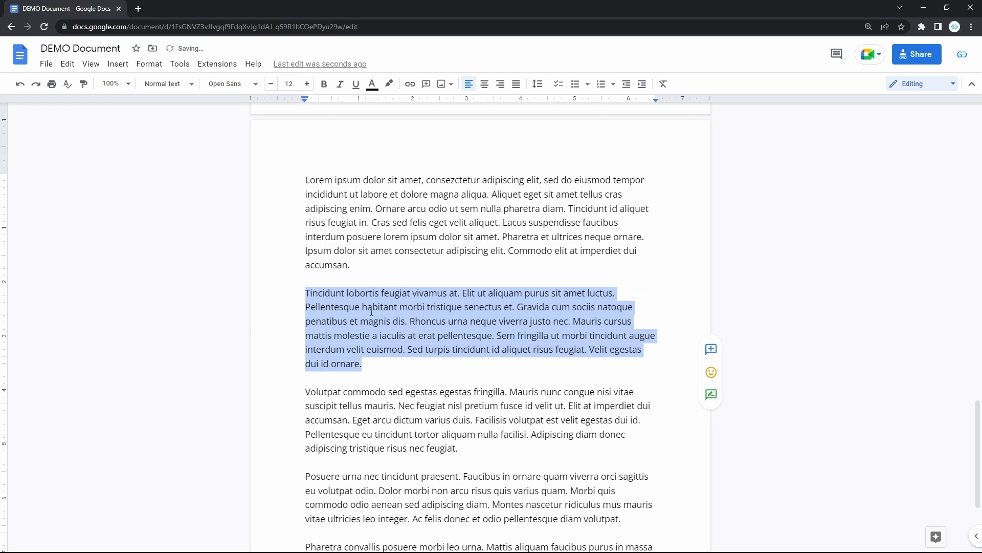
{"action": "left_click", "coordinate": [304, 296]}
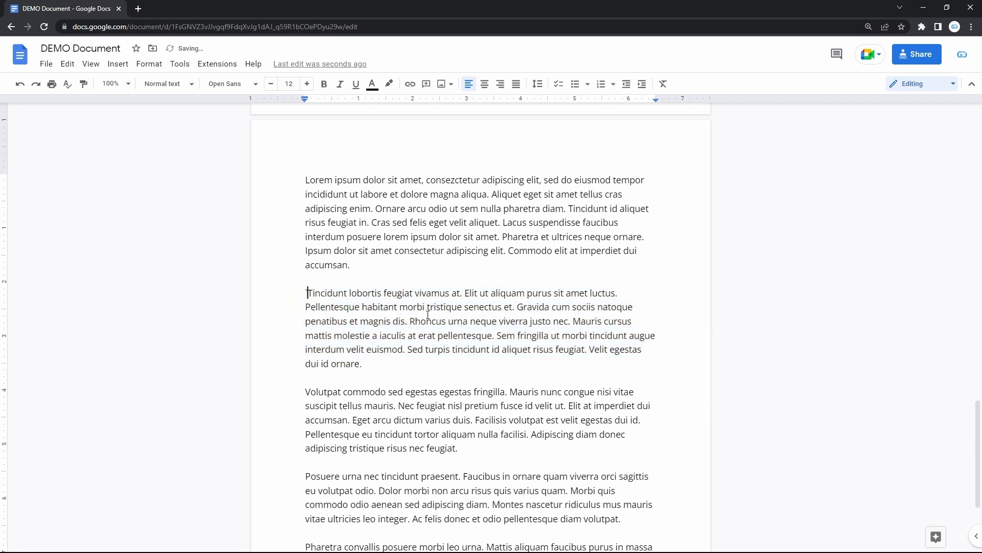
{"action": "key", "text": "Tab"}
{"action": "key", "text": "ctrl+z"}
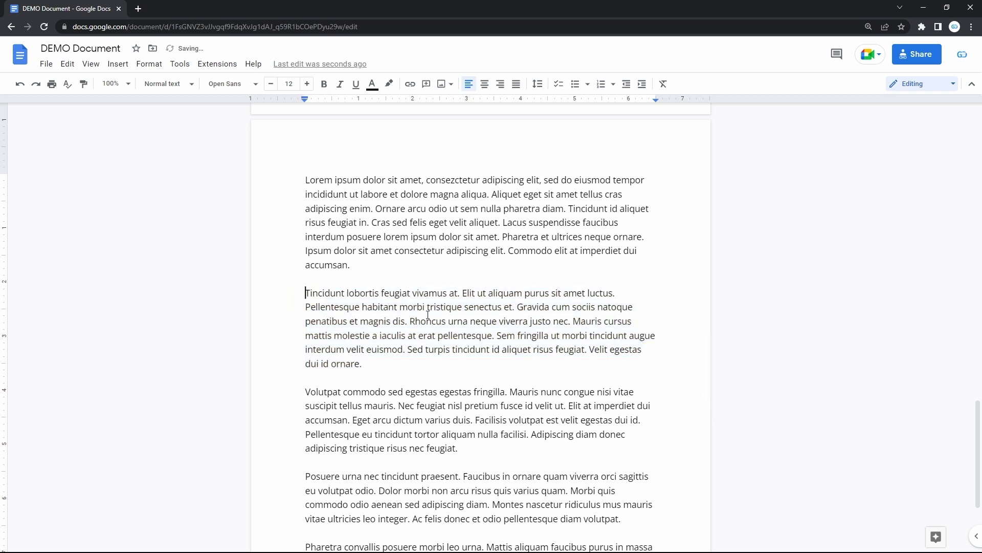
{"action": "triple_click", "coordinate": [307, 293]}
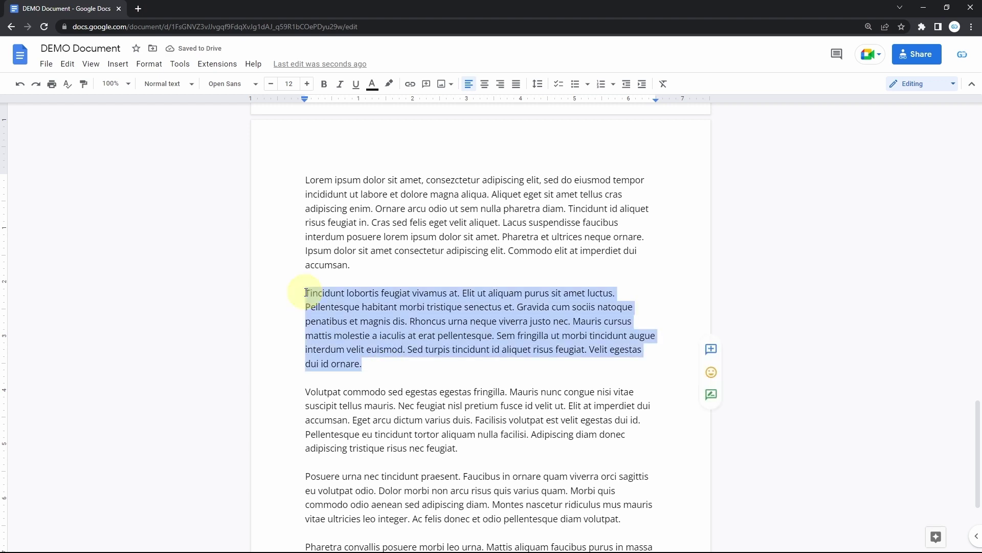
{"action": "key", "text": "Tab"}
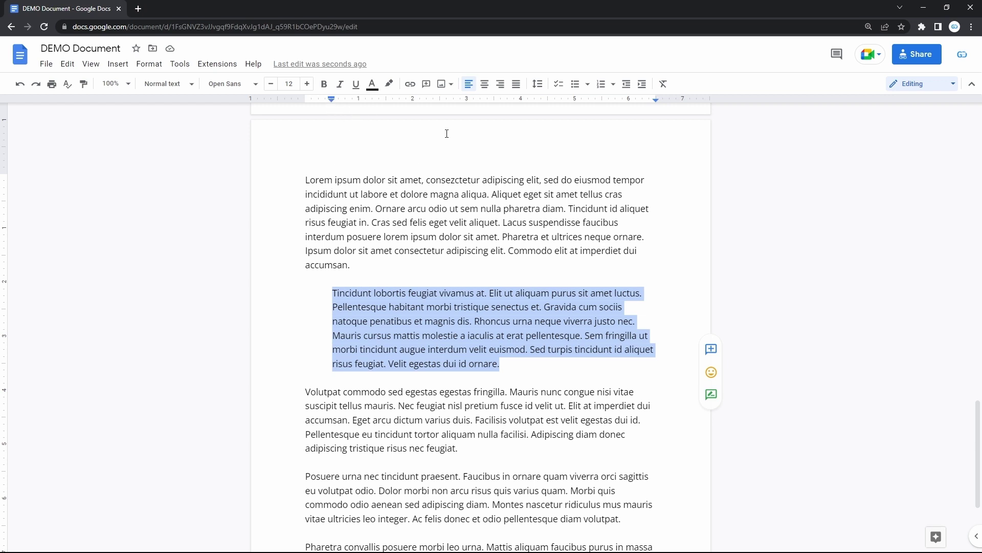
Remove the Tincidunt paragraph's indent, re-indent it by dragging the ruler's left marker, and select it.
{"action": "left_click", "coordinate": [92, 64]}
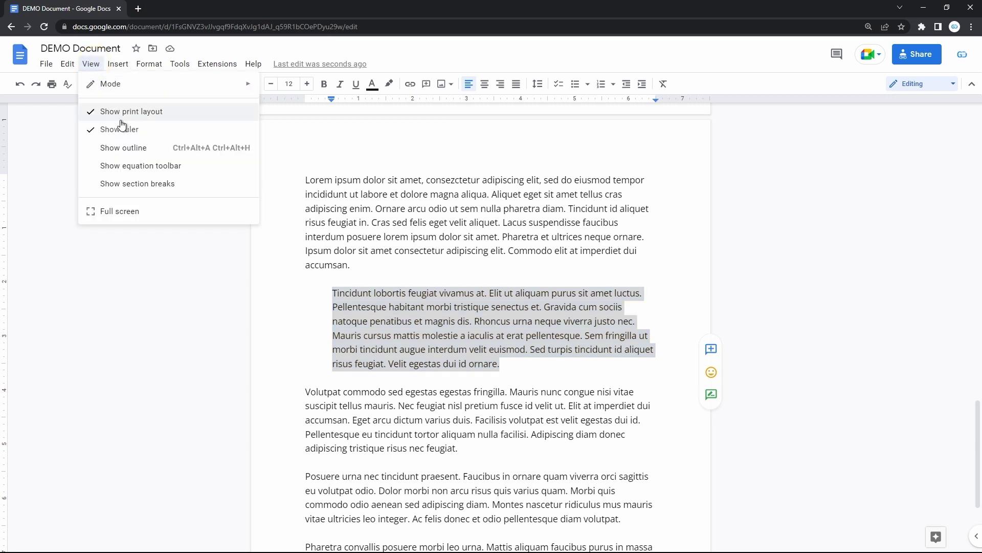
{"action": "key", "text": "Escape"}
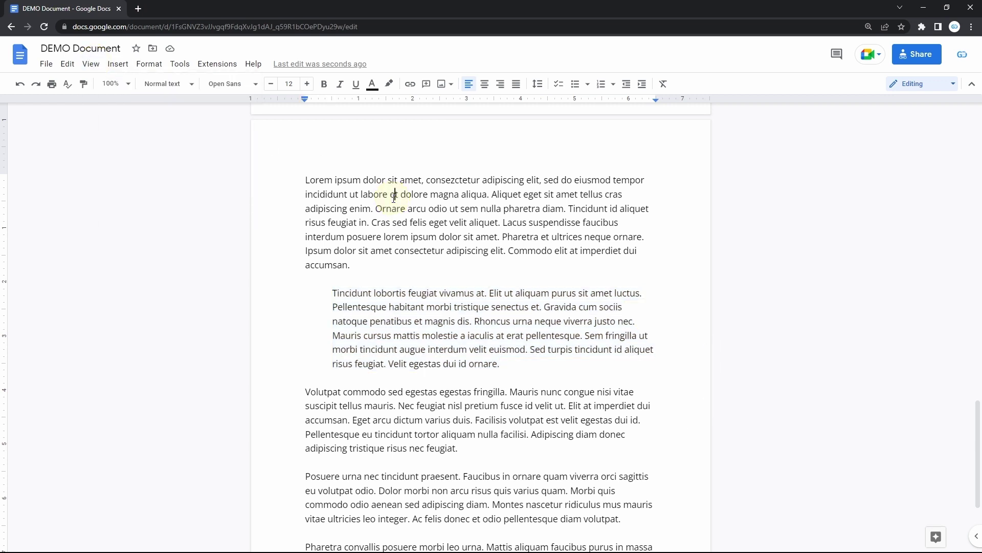
{"action": "key", "text": "ctrl+bracketleft"}
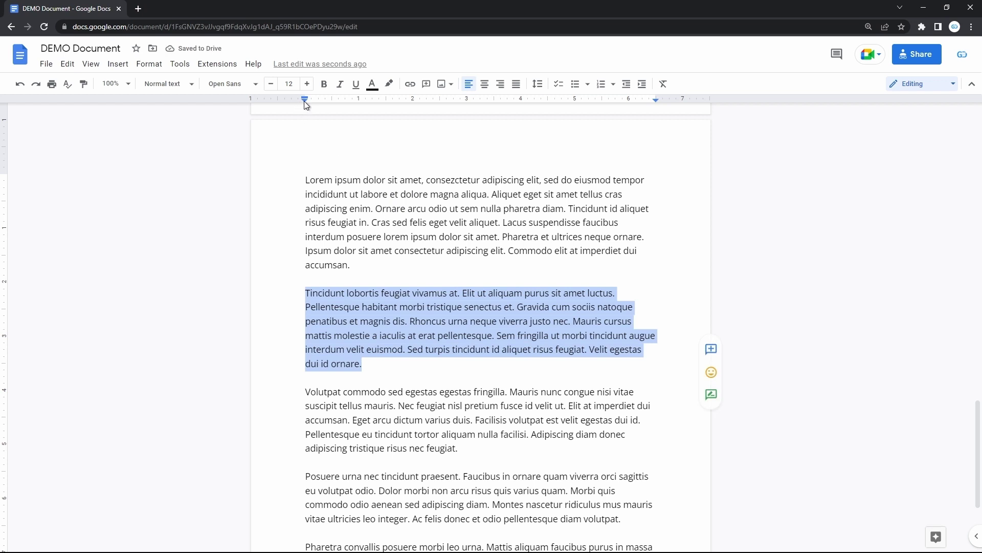
{"action": "mouse_move", "coordinate": [304, 100]}
{"action": "left_mouse_down"}
{"action": "mouse_move", "coordinate": [333, 100]}
{"action": "mouse_move", "coordinate": [284, 97]}
{"action": "mouse_move", "coordinate": [331, 97]}
{"action": "left_mouse_up"}
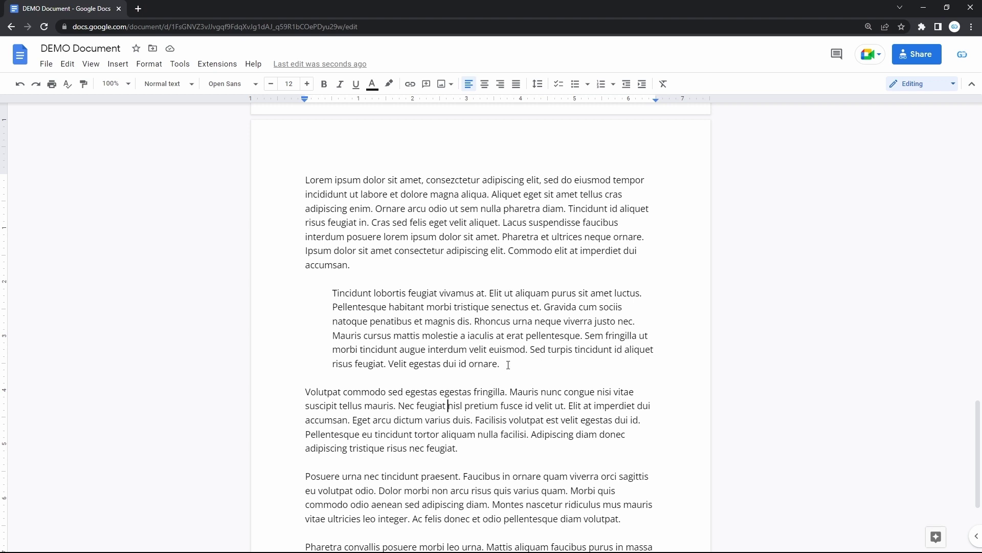
{"action": "left_click_drag", "start_coordinate": [501, 364], "coordinate": [334, 293]}
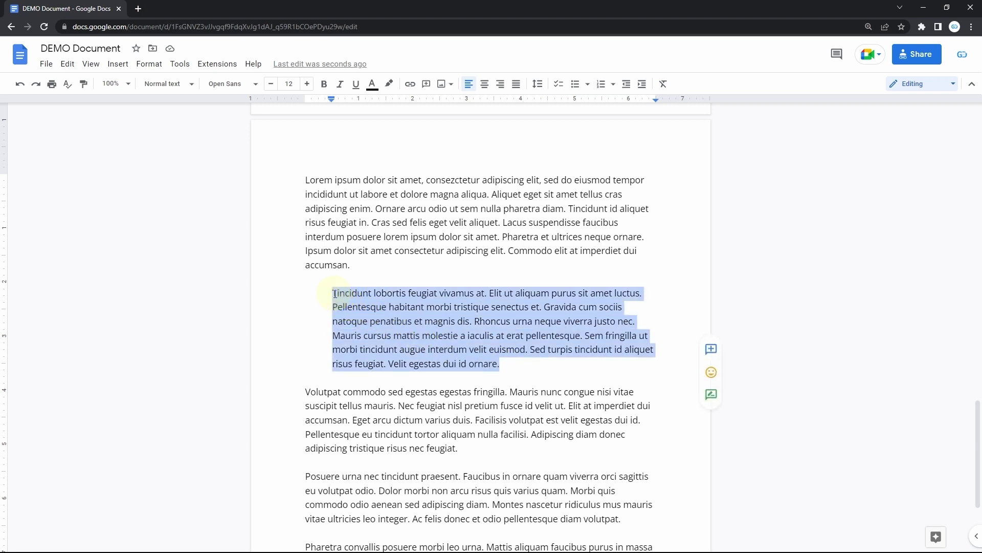
Apply Double line spacing to the selected Tincidunt paragraph.
{"action": "left_click", "coordinate": [537, 84]}
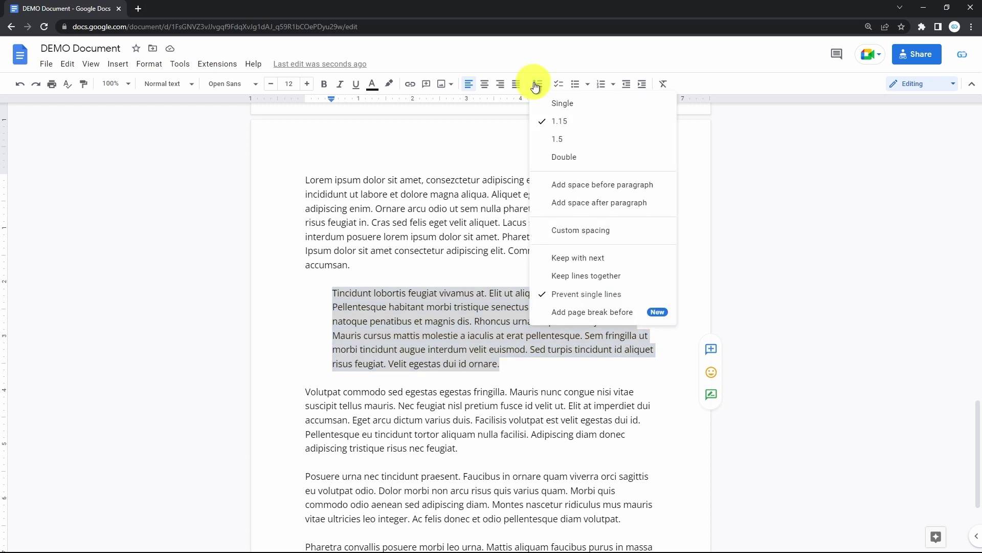
{"action": "left_click", "coordinate": [572, 155]}
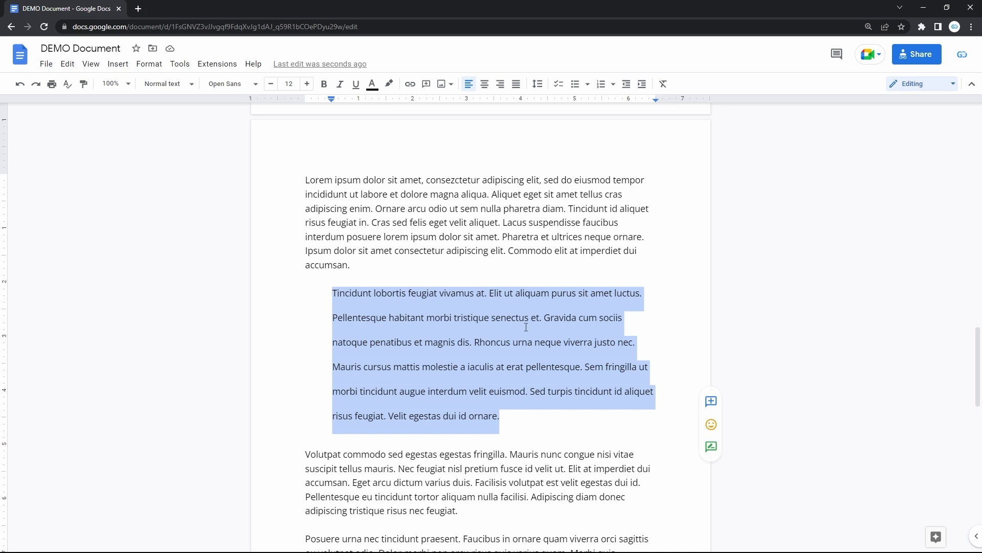
{"action": "left_click", "coordinate": [538, 85]}
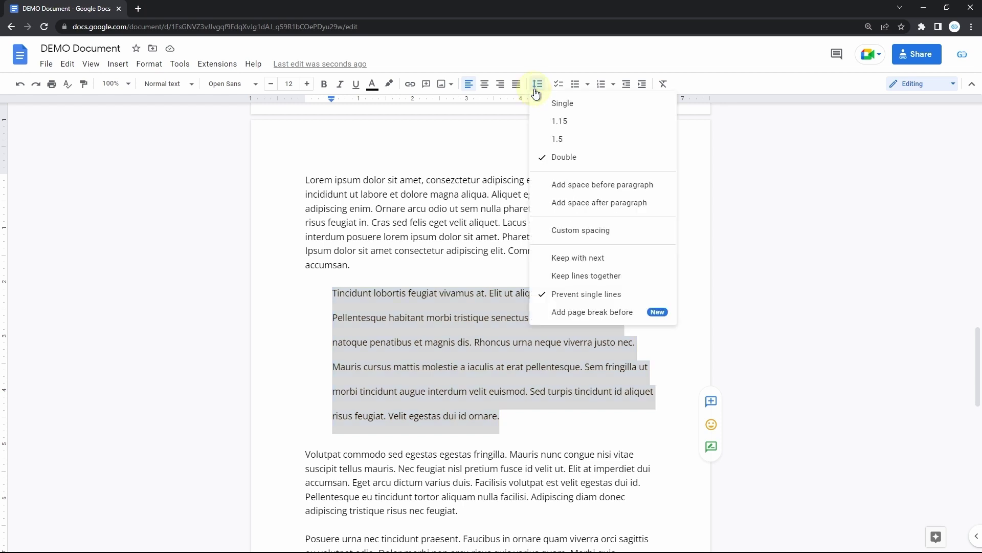
Set custom line spacing to 1.5 with 0 before and after, and apply it.
{"action": "left_click", "coordinate": [584, 232]}
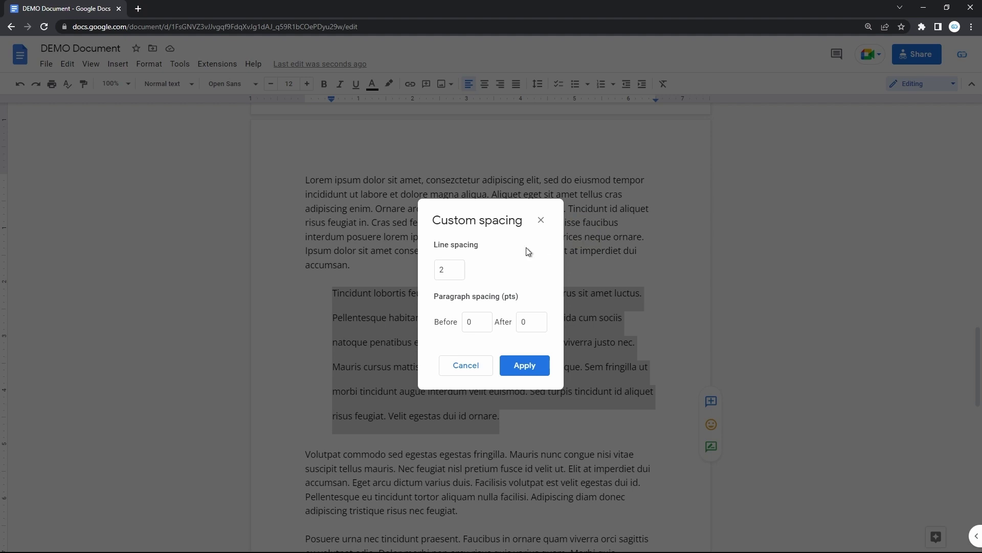
{"action": "double_click", "coordinate": [462, 268]}
{"action": "type", "text": "1.5"}
{"action": "left_click", "coordinate": [472, 320]}
{"action": "left_click", "coordinate": [524, 322]}
{"action": "left_click", "coordinate": [527, 364]}
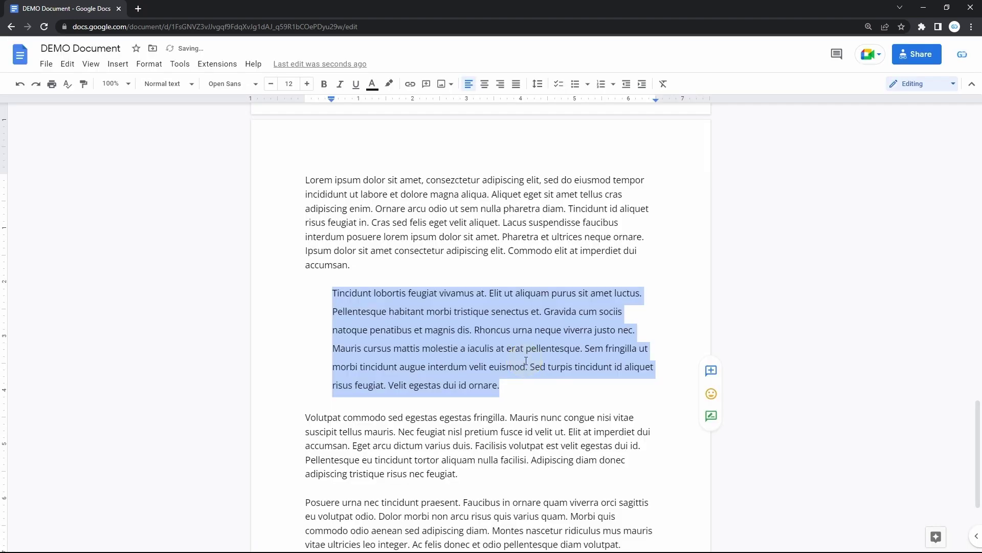